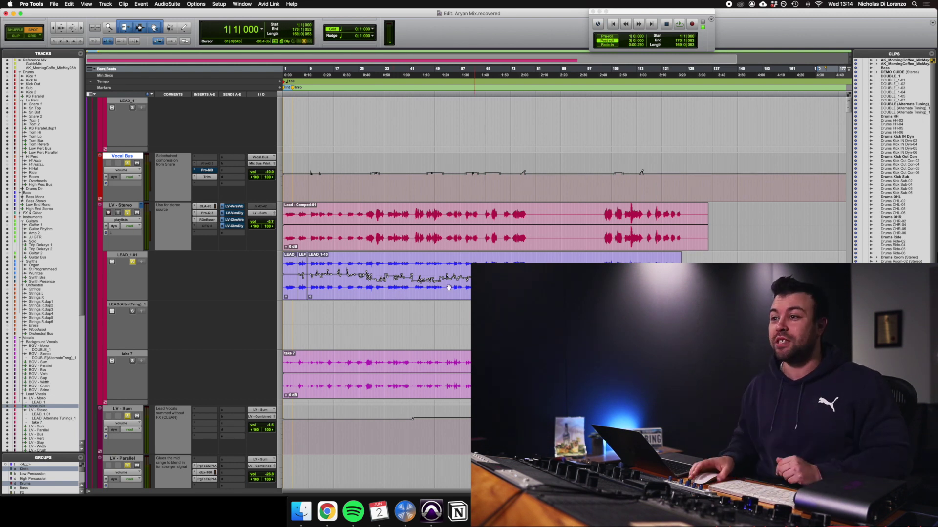
Step: Switch the Clip Gain Line display off and back on in the clip view options
click(69, 4)
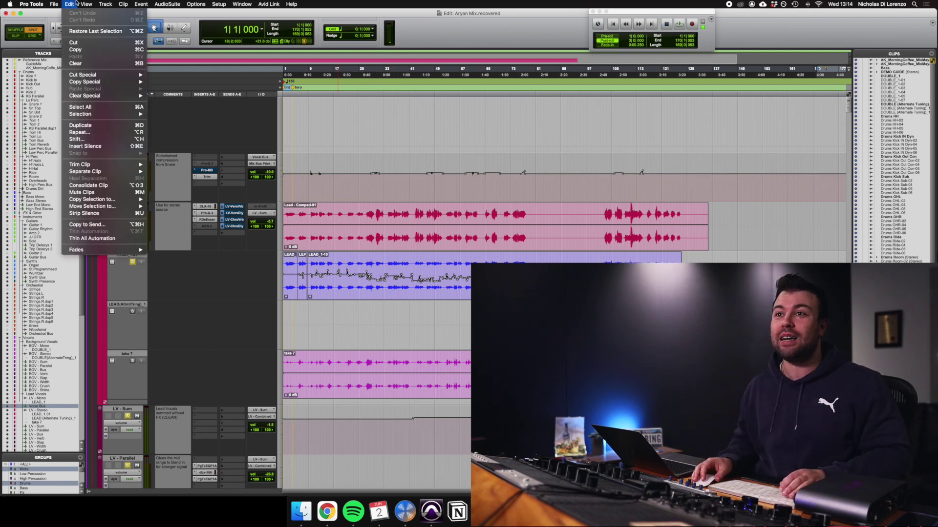
mouse_move(87, 4)
mouse_move(122, 52)
click(189, 131)
click(86, 4)
mouse_move(117, 52)
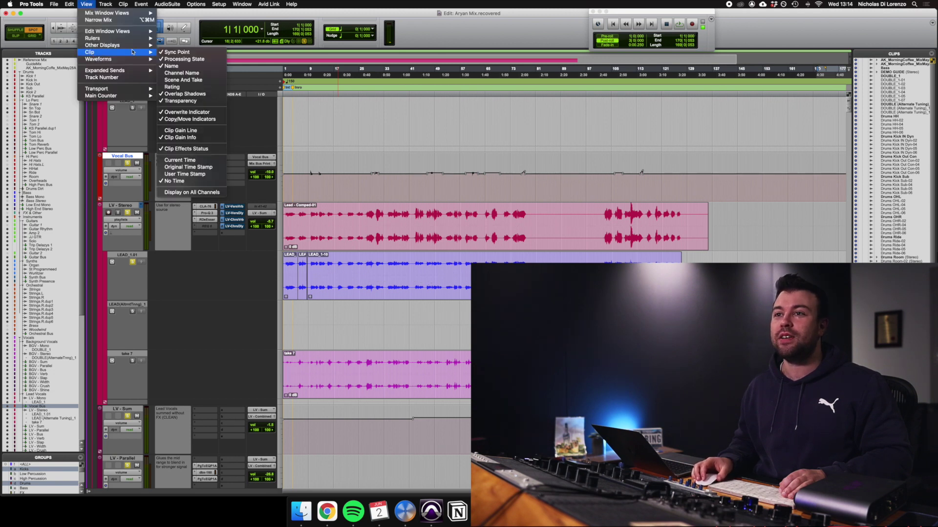
click(175, 131)
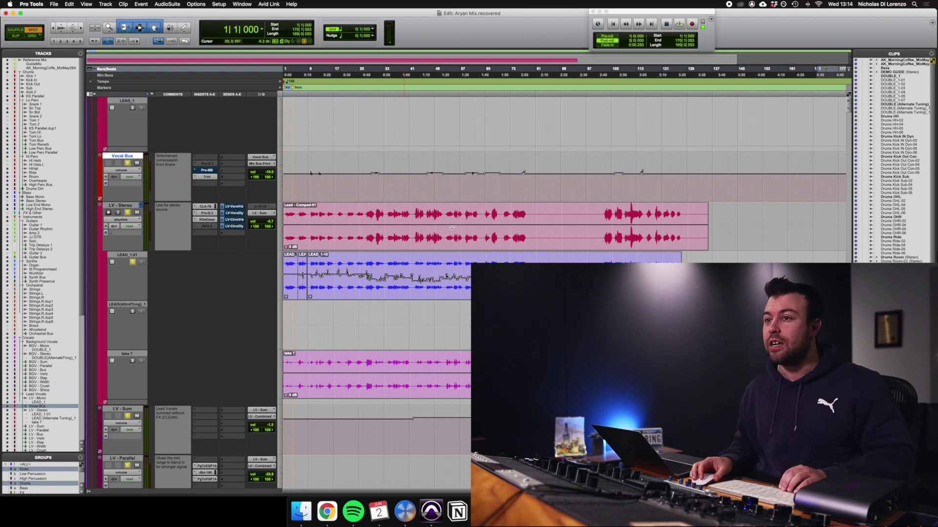
Step: Using Slip mode, select the lead vocal phrase from about 42|4|859 through bar 43 on LV - Stereo and separate it into its own clip
click(419, 214)
key(super+bracketright)
key(super+bracketright)
key(super+bracketright)
key(super+bracketright)
key(super+bracketright)
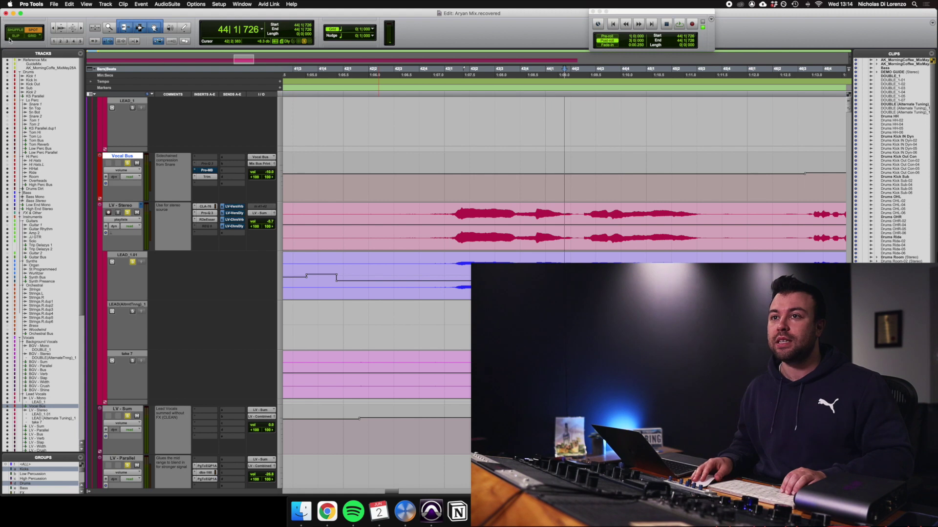
drag(523, 211, 442, 214)
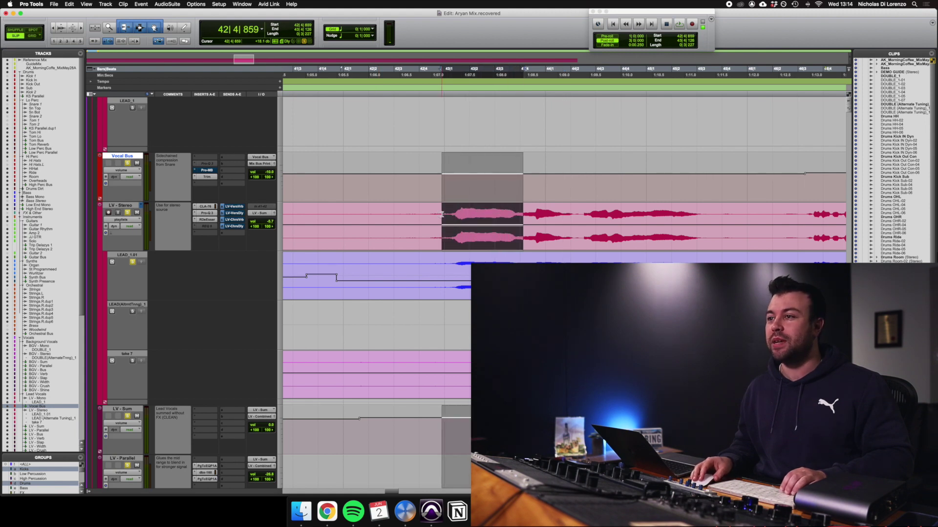
key(super+e)
Step: Try lowering the clip gain of the separated vocal phrase on LV - Stereo, and undo the gain change
drag(446, 247, 446, 254)
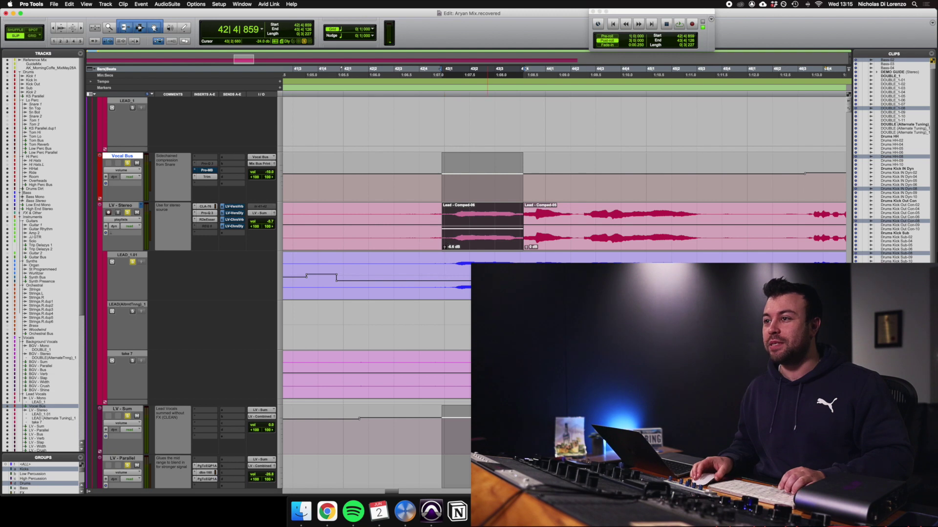
click(481, 212)
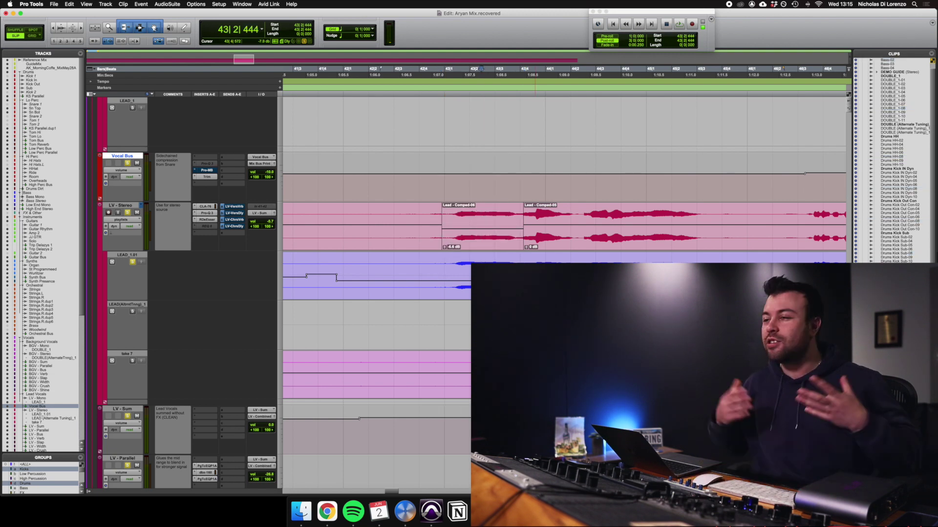
key(super+z)
super+click(455, 281)
drag(466, 286, 465, 283)
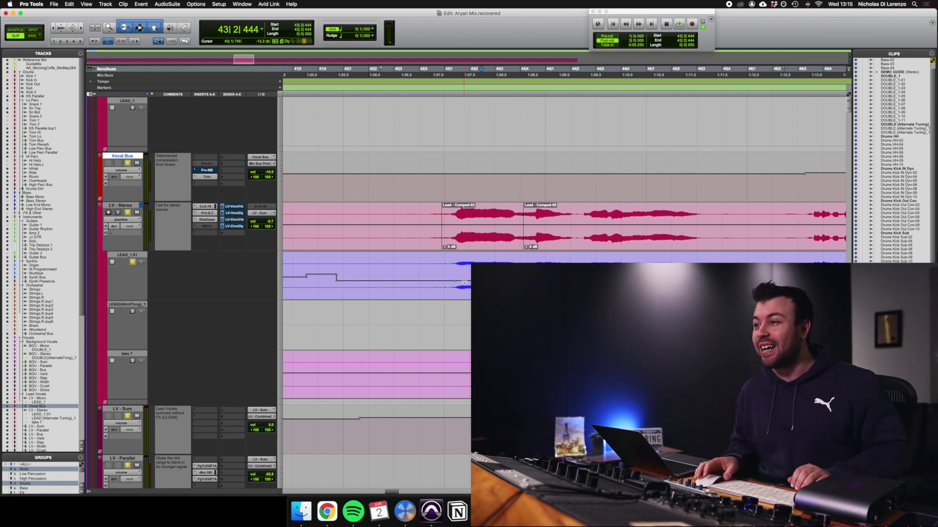
scroll(464, 282, down, 10)
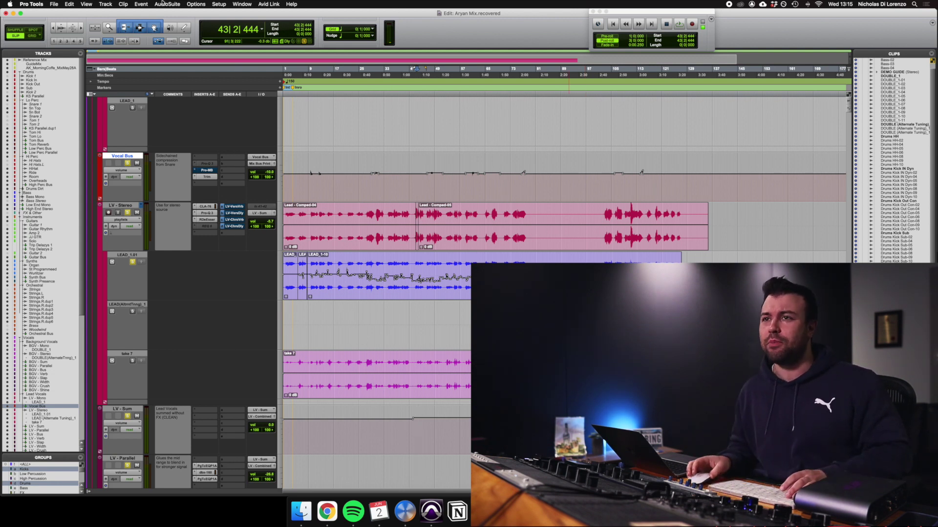
Step: Review the default EQ and dynamics plug-ins in the Mixing preferences and as quick choices in a Vocal Bus insert slot
click(31, 4)
click(67, 30)
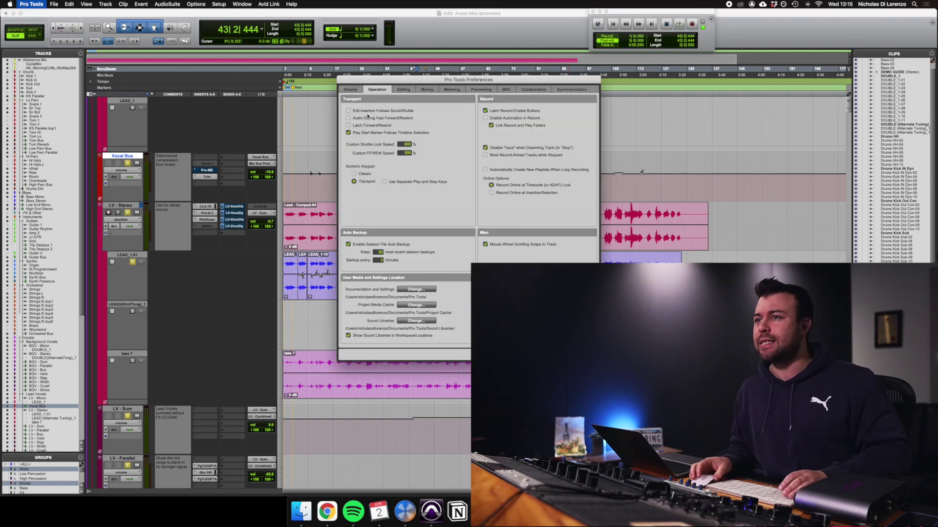
click(425, 91)
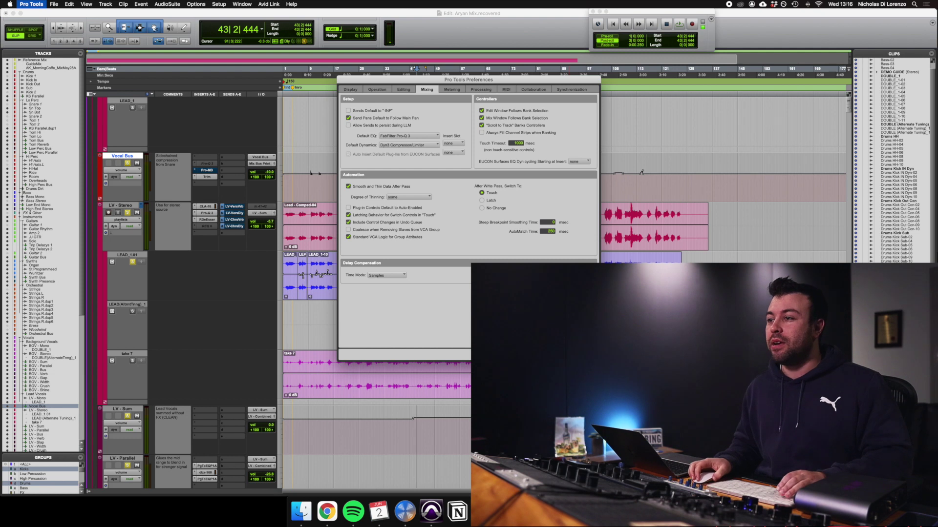
click(544, 355)
click(209, 184)
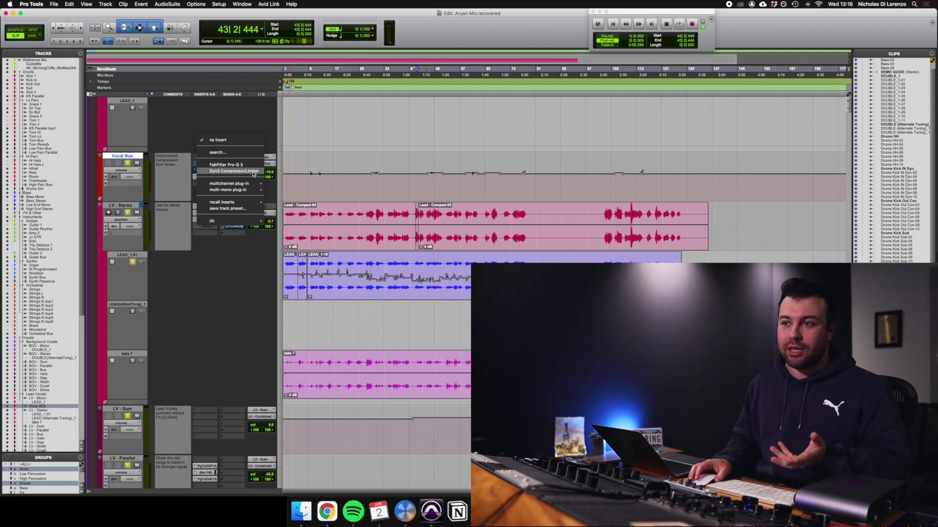
click(230, 128)
Step: Open the Mixing preferences and view the plug-ins available as the Default Dynamics choice
click(31, 4)
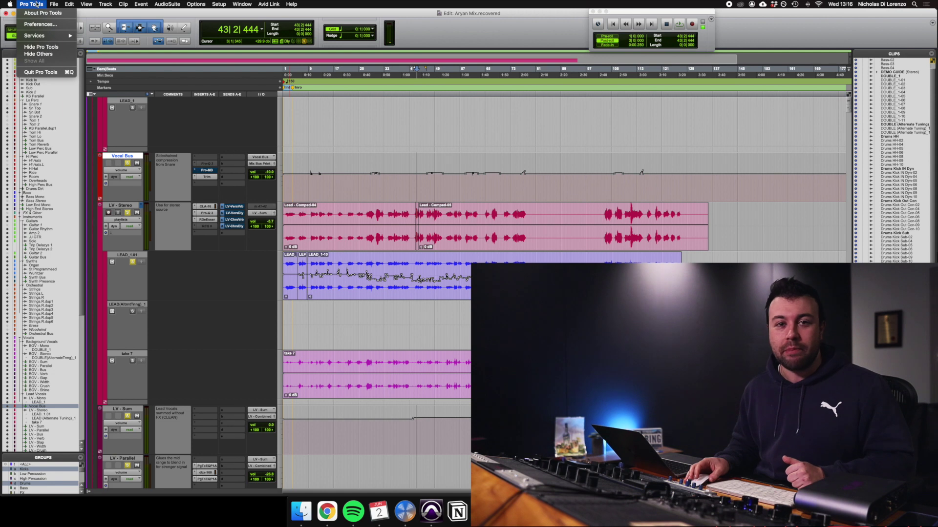
click(37, 26)
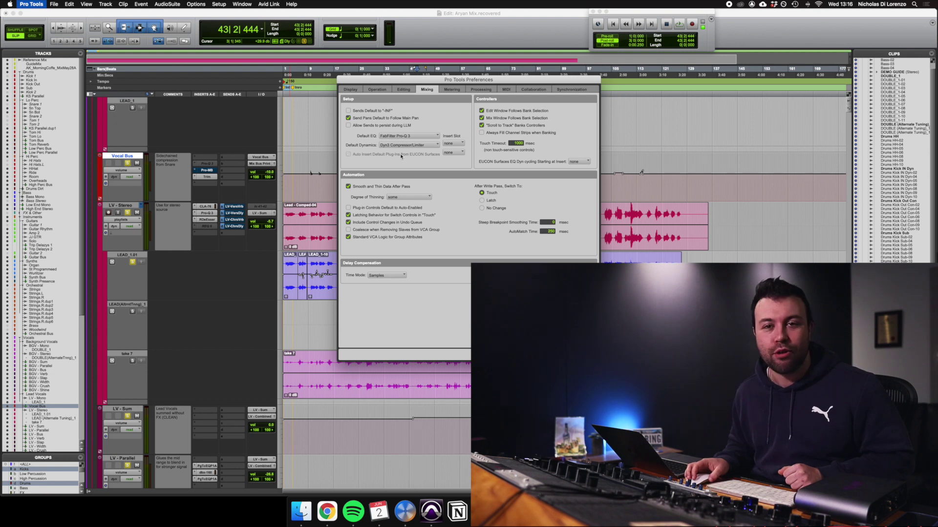
click(400, 145)
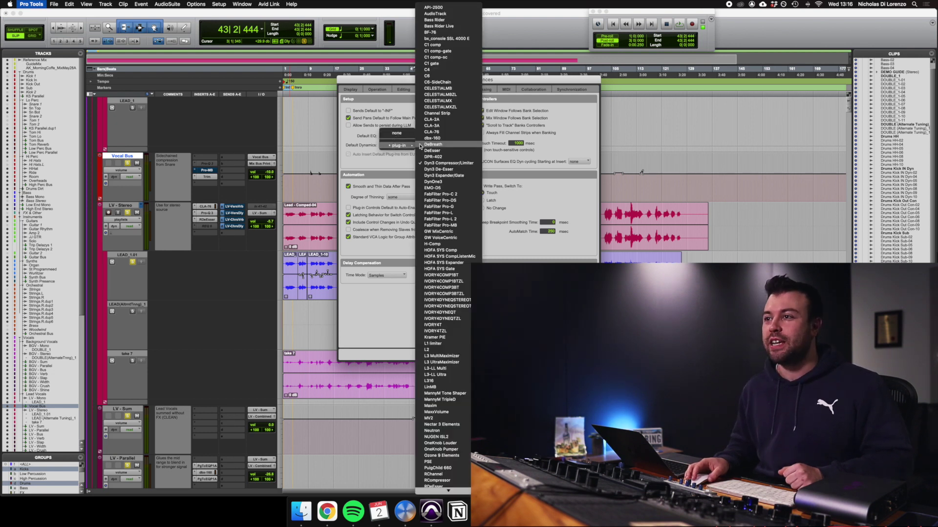
click(349, 144)
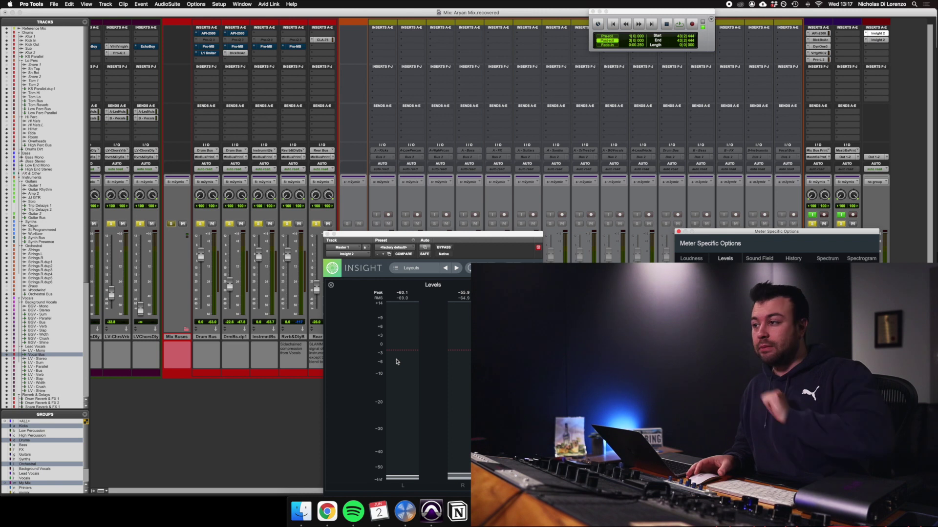
Step: Move the Insight plug-in window away from the mix bus channels and close it
drag(378, 240, 551, 136)
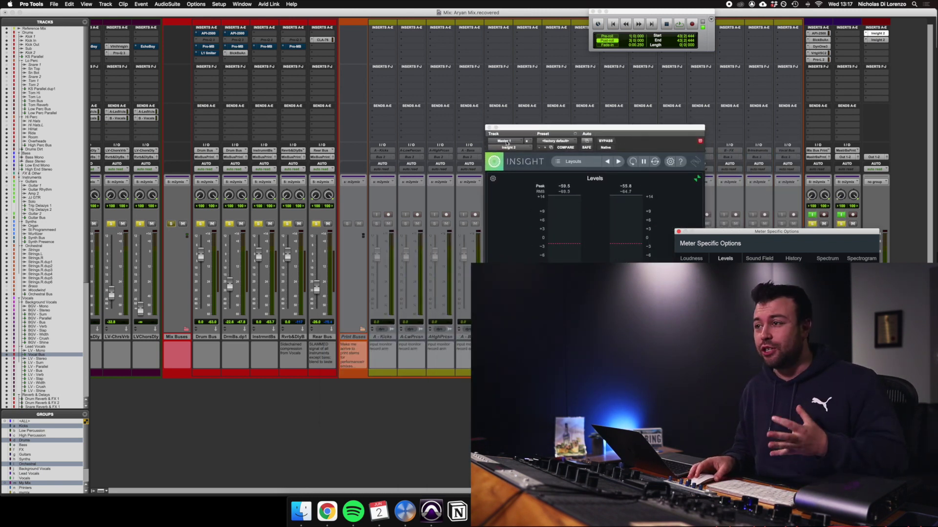
click(495, 128)
Step: Open the Metering preferences and view the meter types available for the linked track and master meters
click(54, 4)
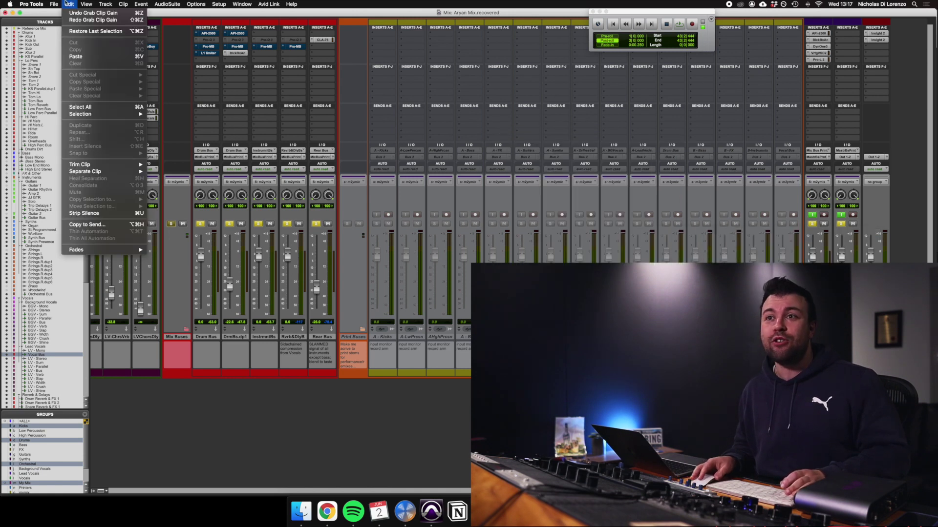
click(41, 24)
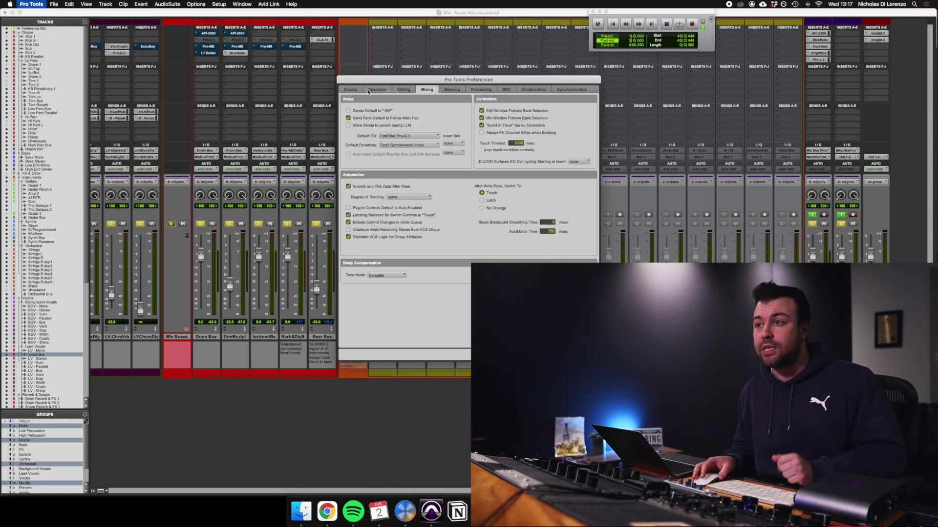
click(452, 89)
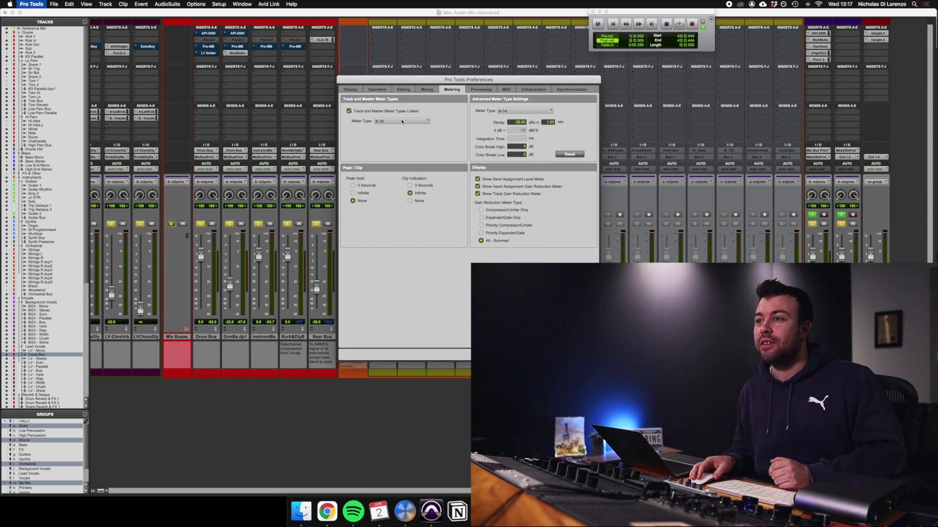
click(401, 121)
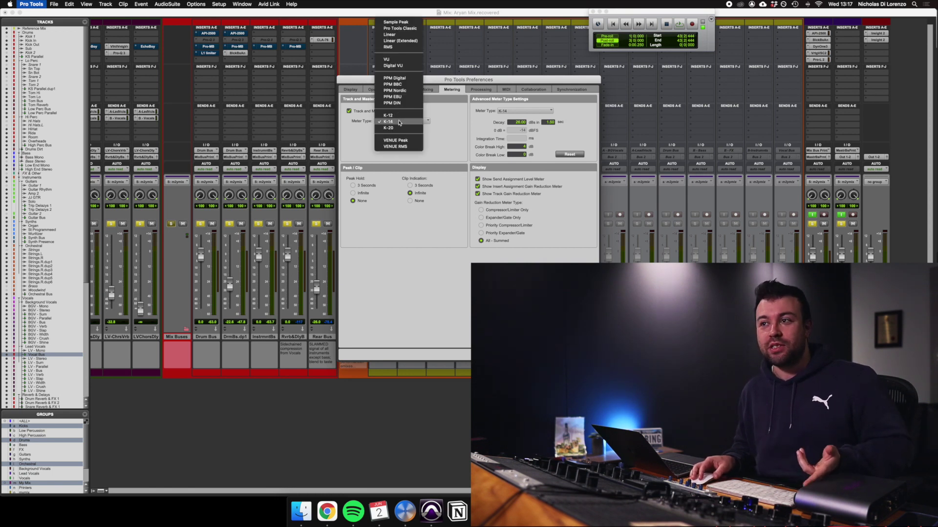
click(446, 127)
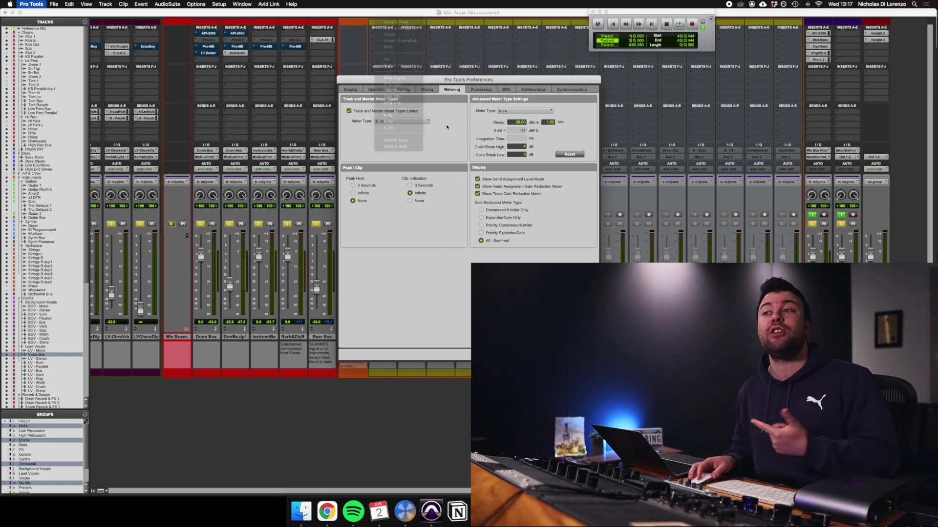